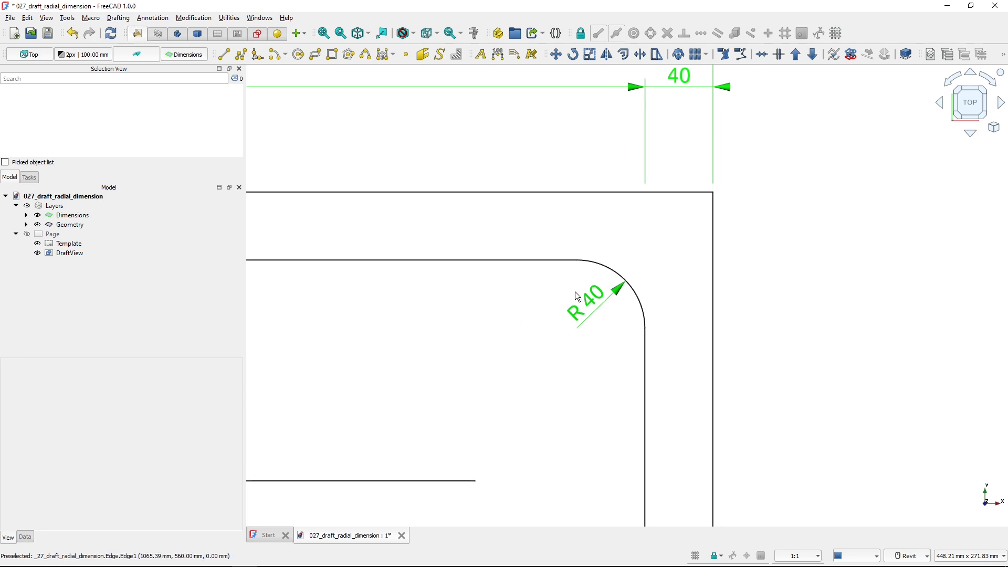
scroll(601, 426, down, 3)
scroll(585, 210, up, 2)
scroll(563, 396, up, 2)
scroll(603, 376, up, 1)
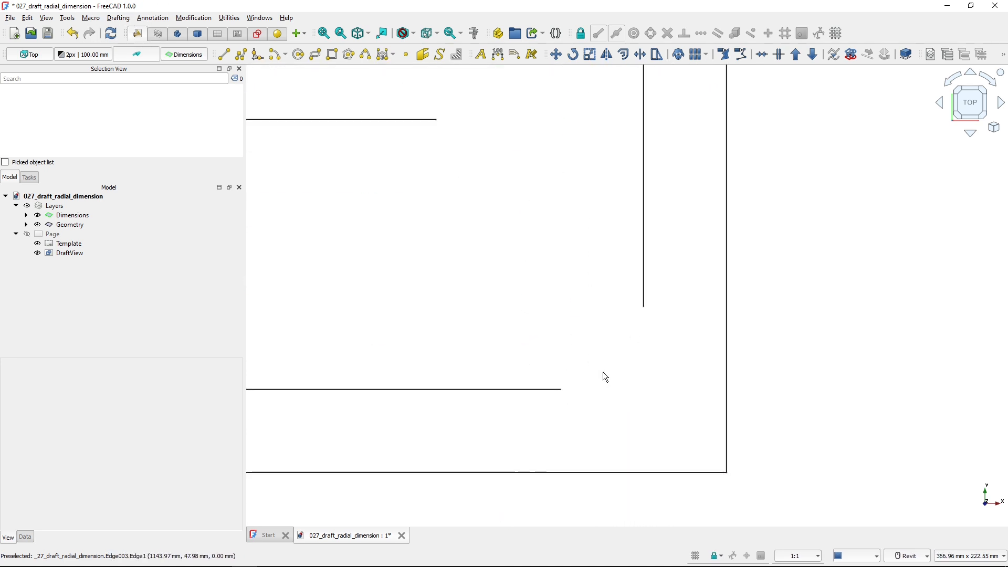
- Check the corner arc, then start a Draft Dimension in Select-edge mode on the rounded corner arc
click(627, 363)
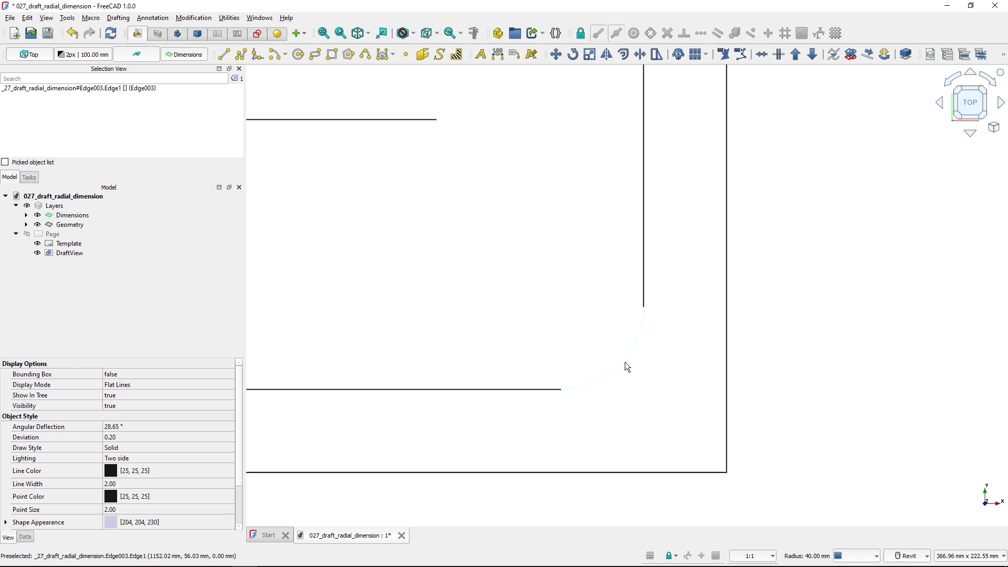
click(604, 347)
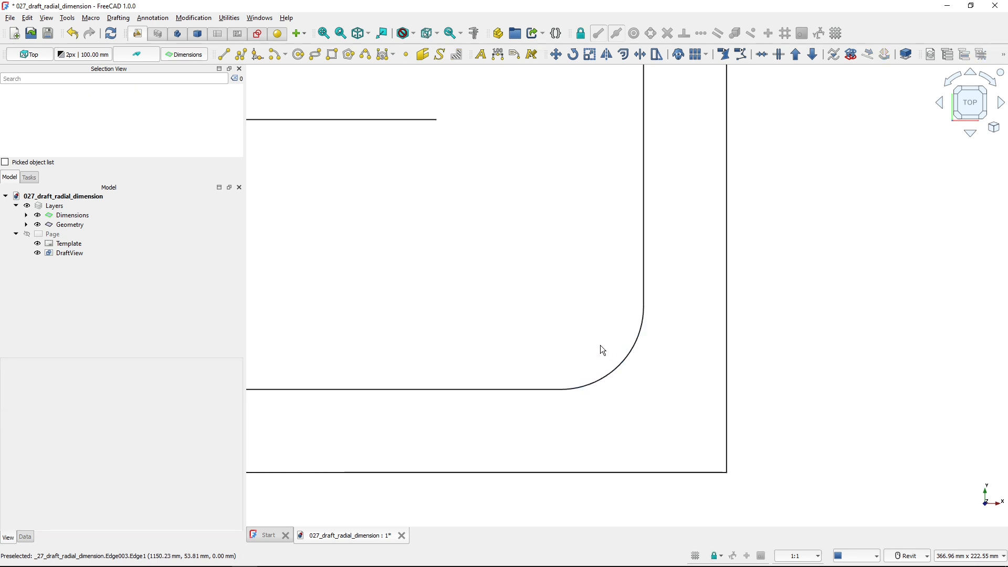
click(500, 60)
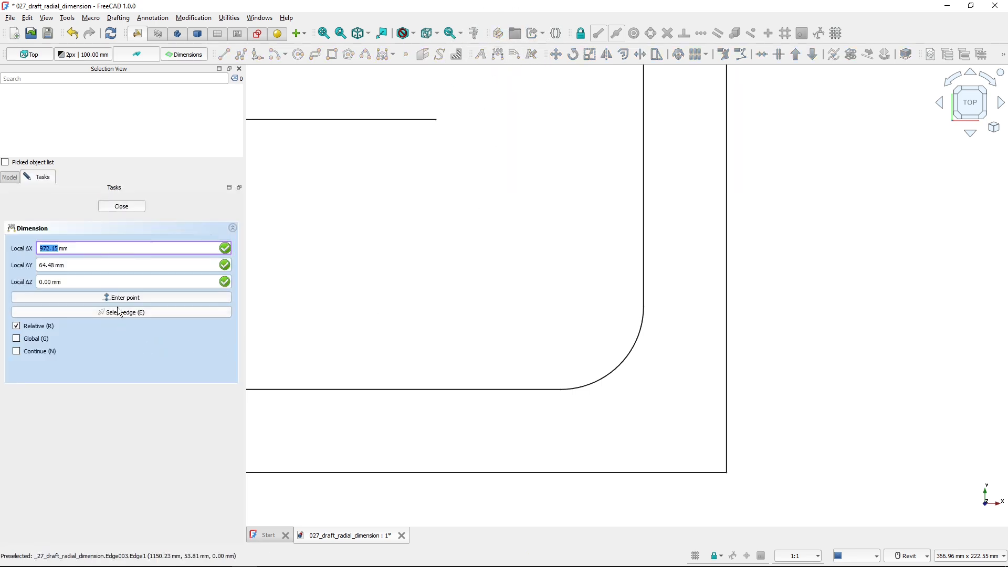
click(138, 313)
click(125, 312)
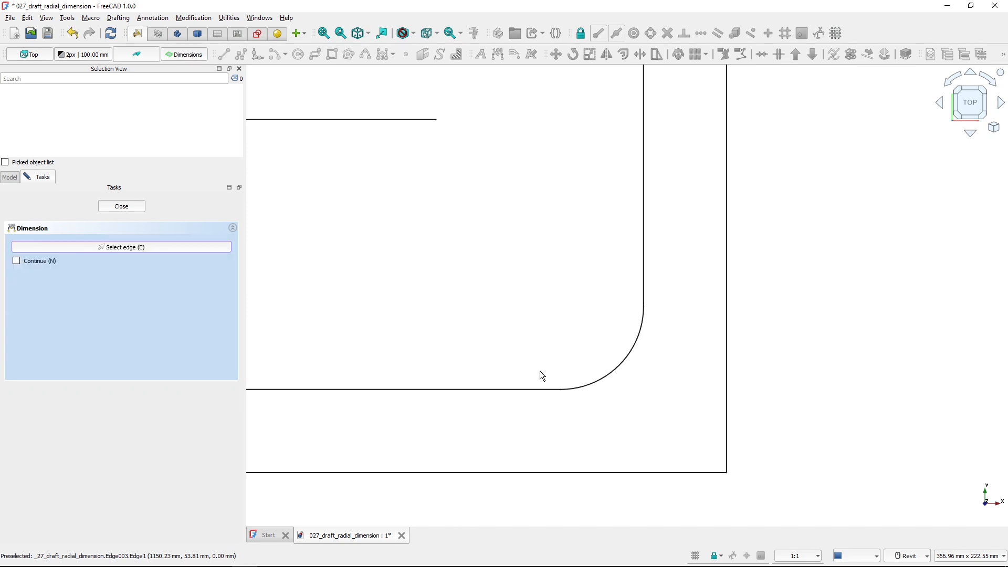
click(609, 373)
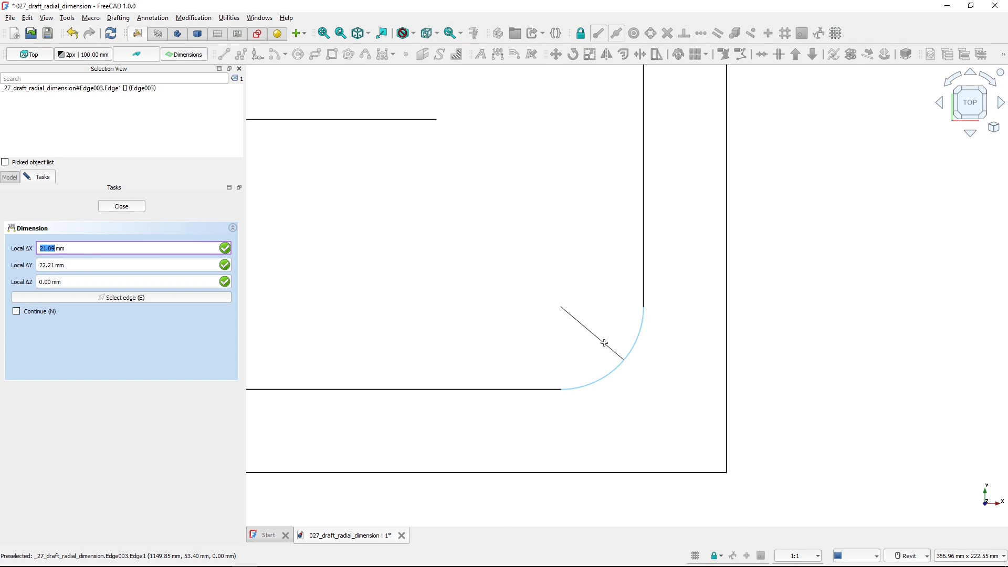
- Place the radius dimension beside the arc and apply the 'Dimensions kitchen sink' annotation style
click(604, 343)
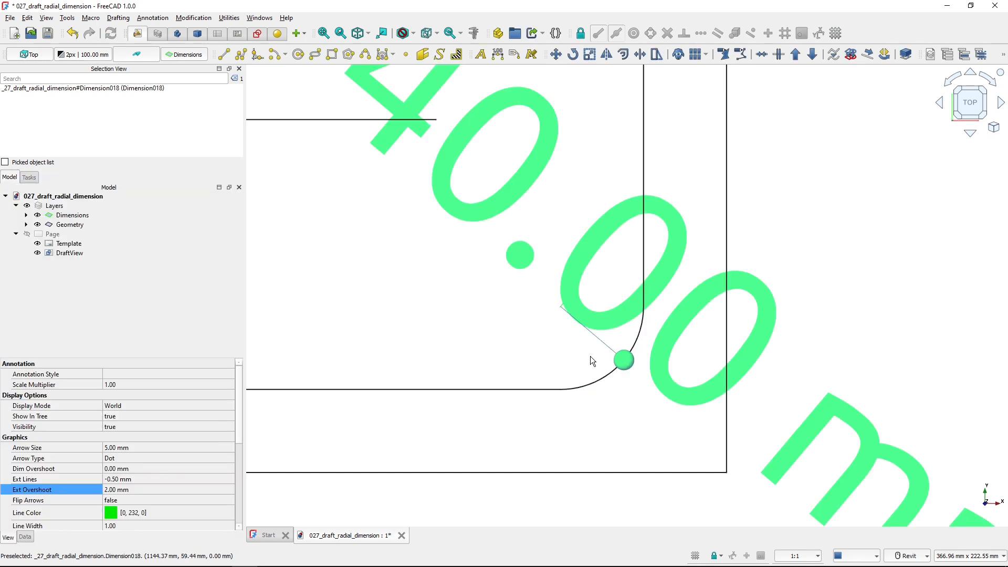
scroll(573, 350, down, 3)
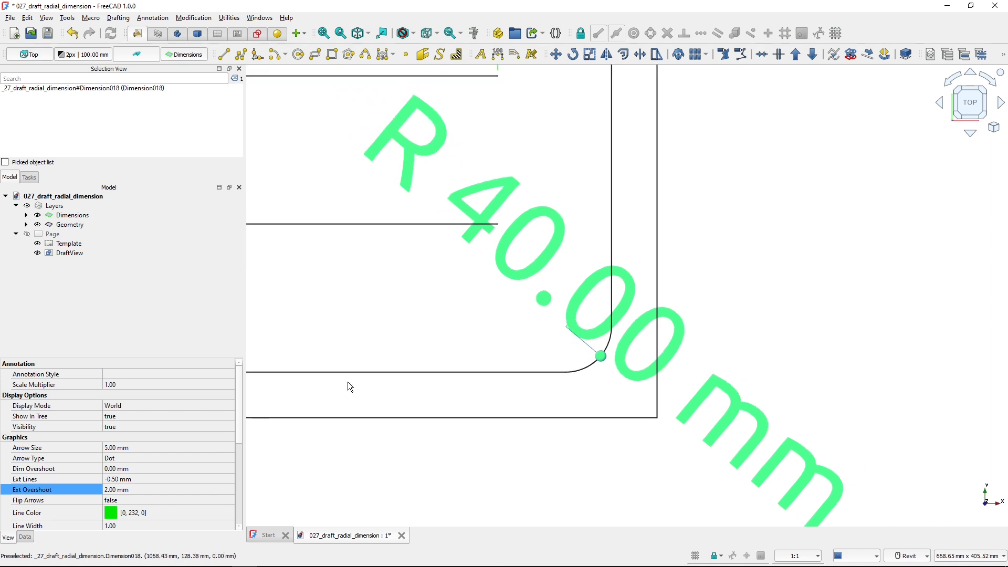
click(123, 375)
click(125, 385)
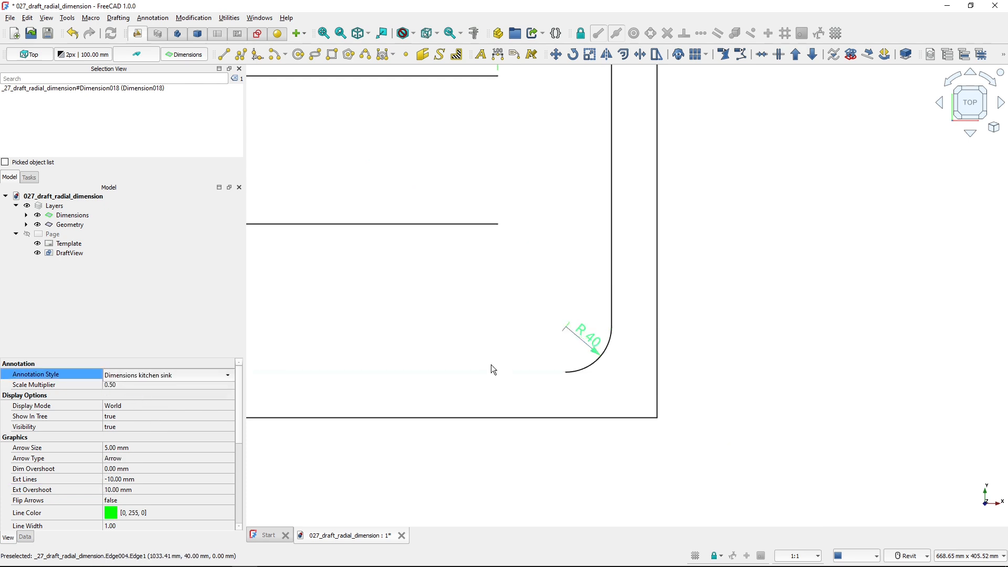
click(200, 374)
scroll(563, 345, up, 2)
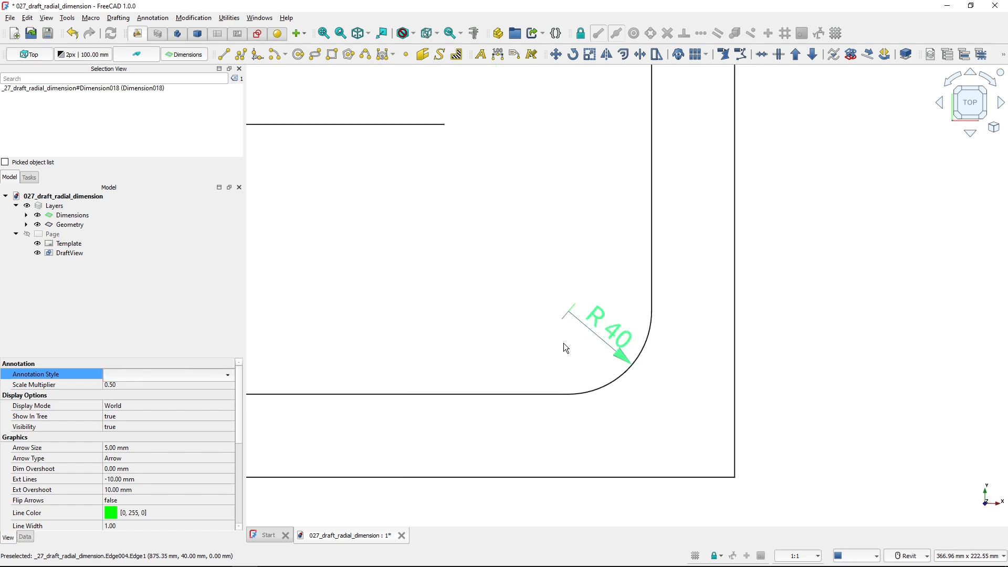
scroll(563, 343, up, 2)
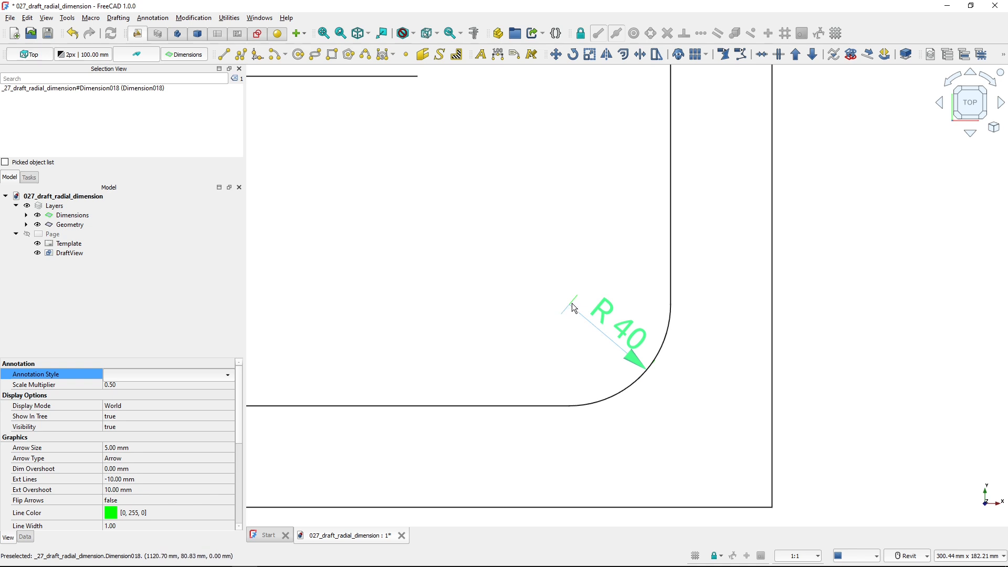
- Set the R 40 dimension's Ext Lines and Ext Overshoot to 0, then reselect it
click(137, 477)
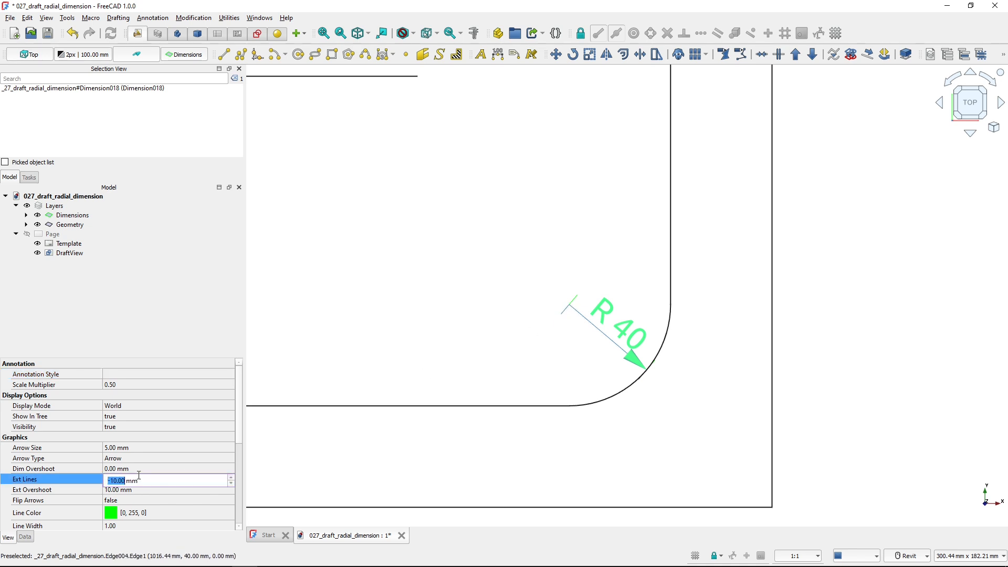
text(0)
key(Return)
click(142, 489)
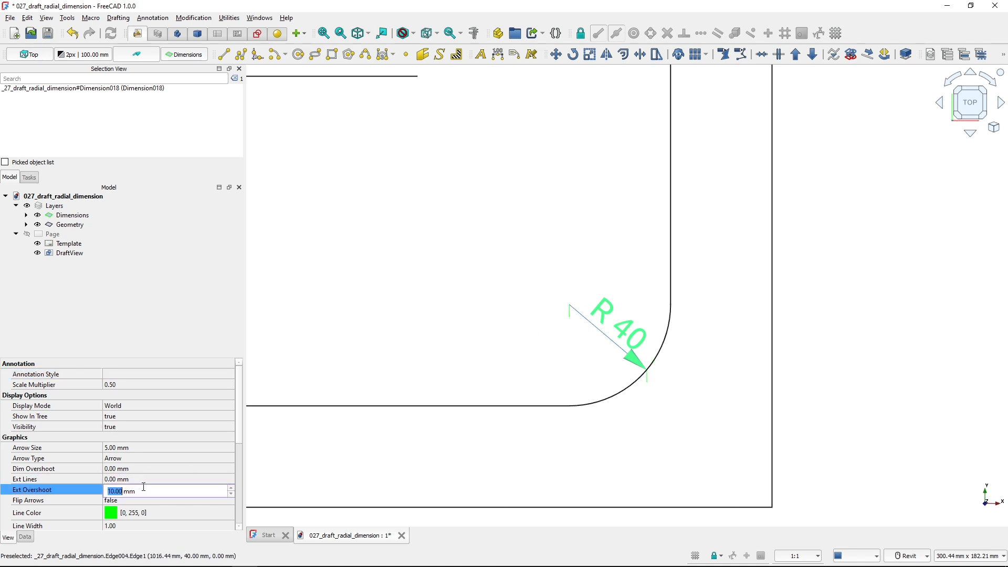
text(0)
key(Return)
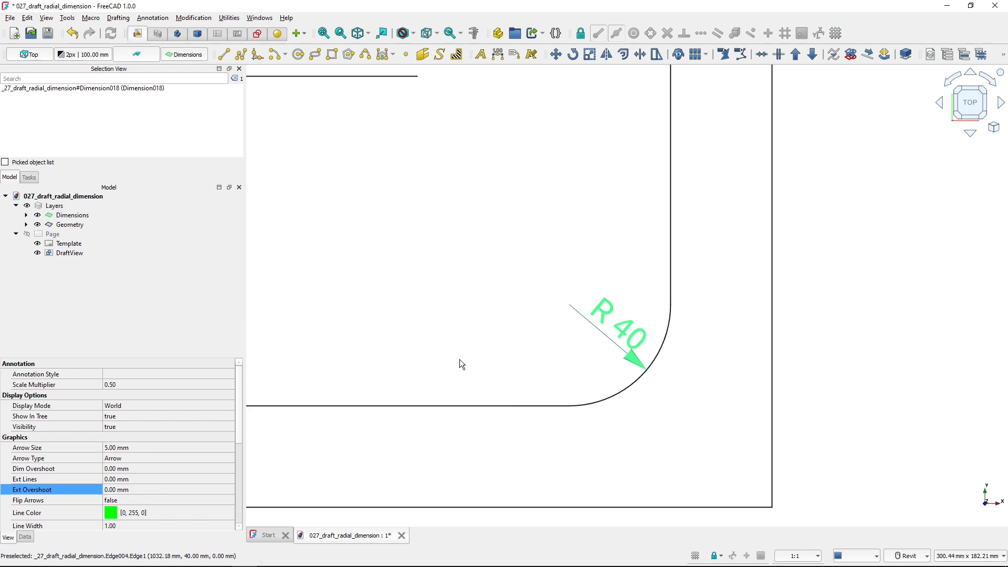
click(598, 327)
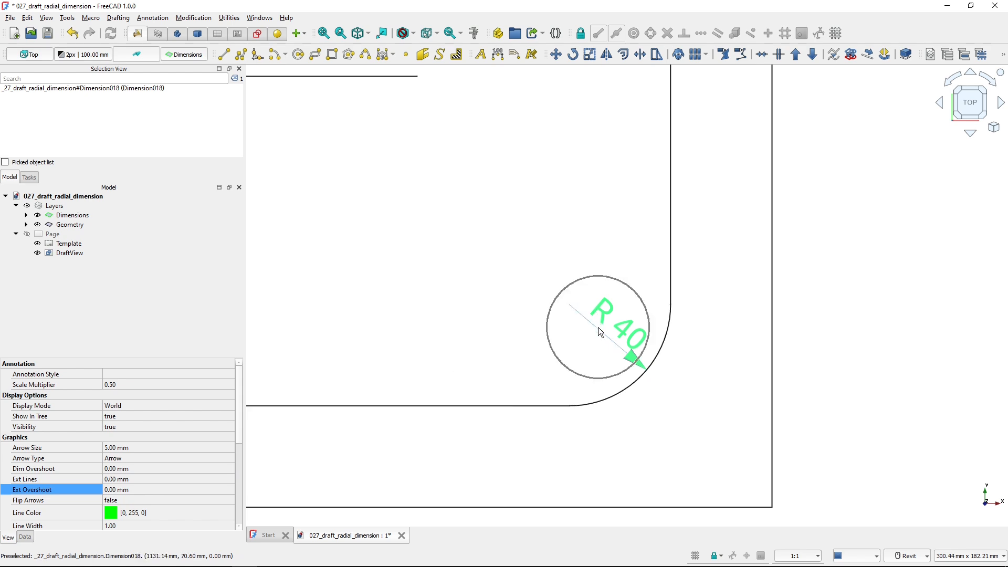
click(563, 360)
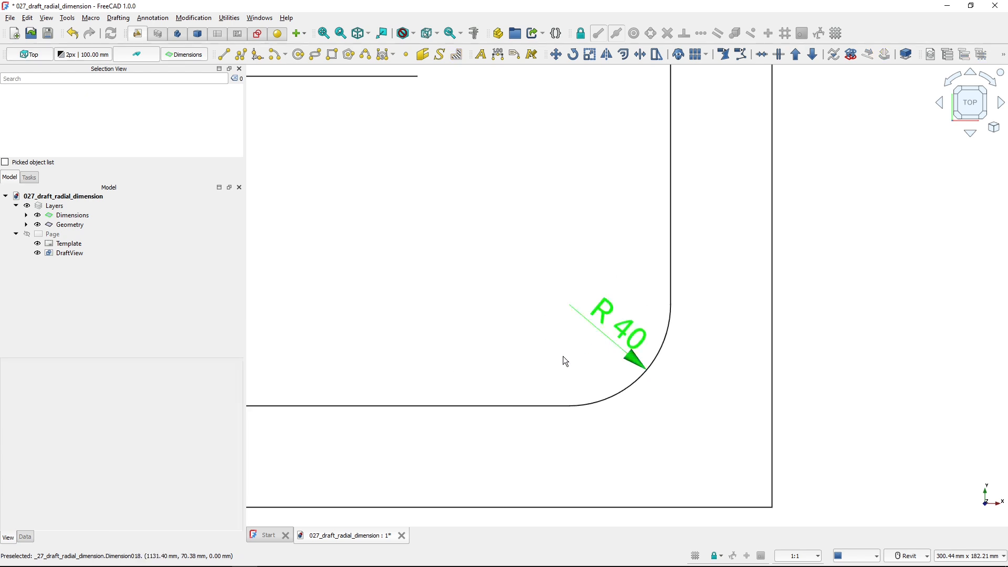
click(600, 331)
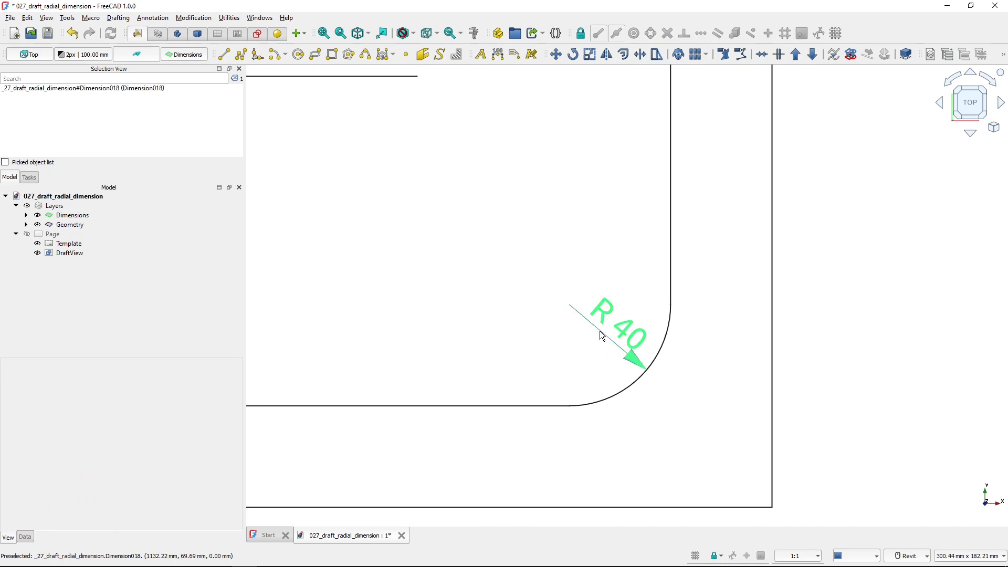
- Use Draft Edit to move the R 40 label point further along its leader, then close editing
click(721, 54)
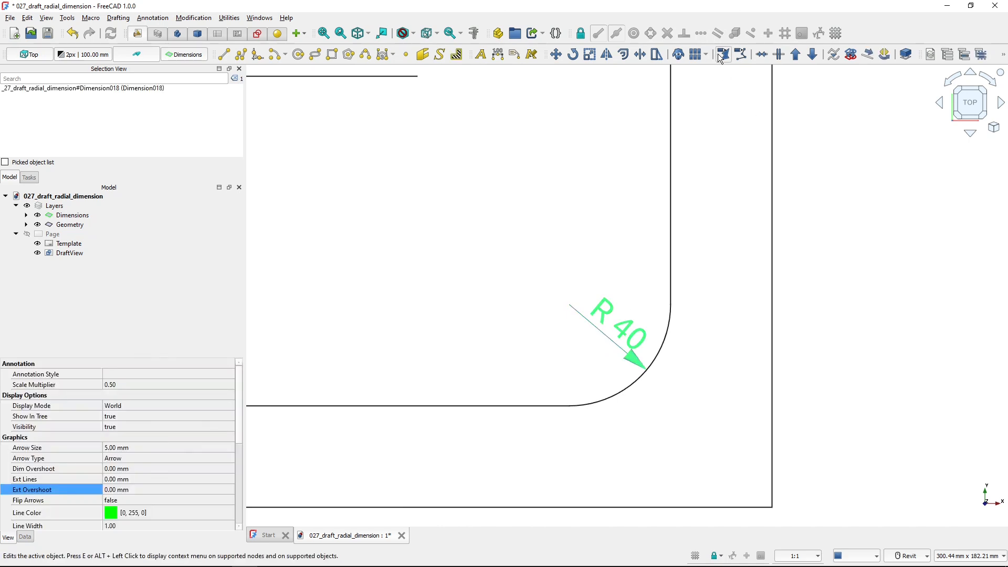
click(609, 332)
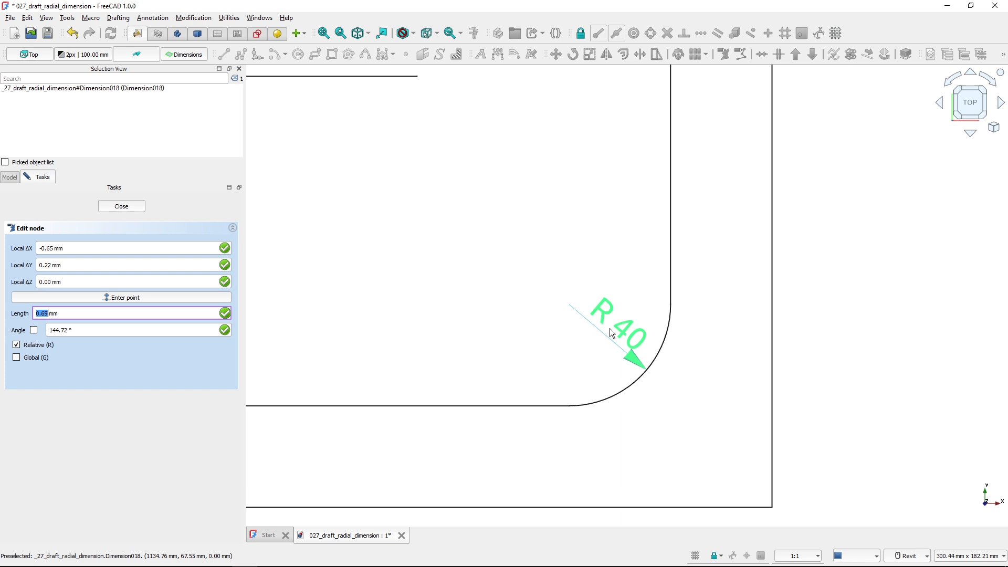
click(603, 323)
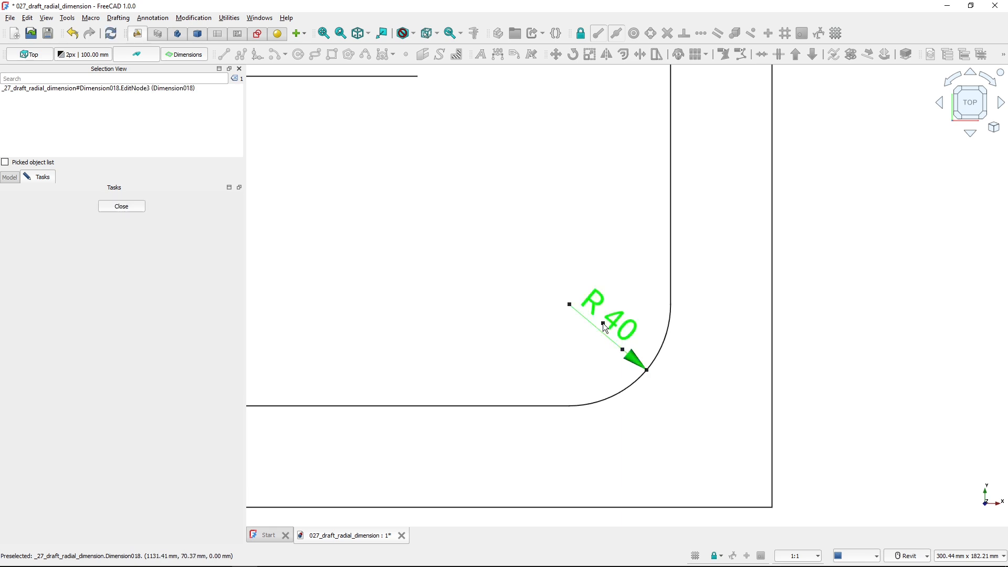
click(128, 206)
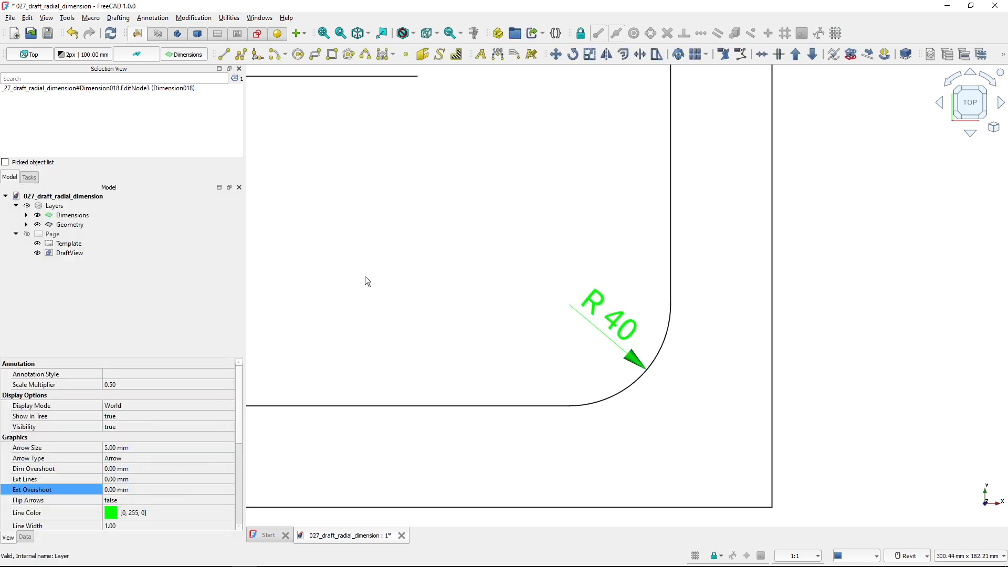